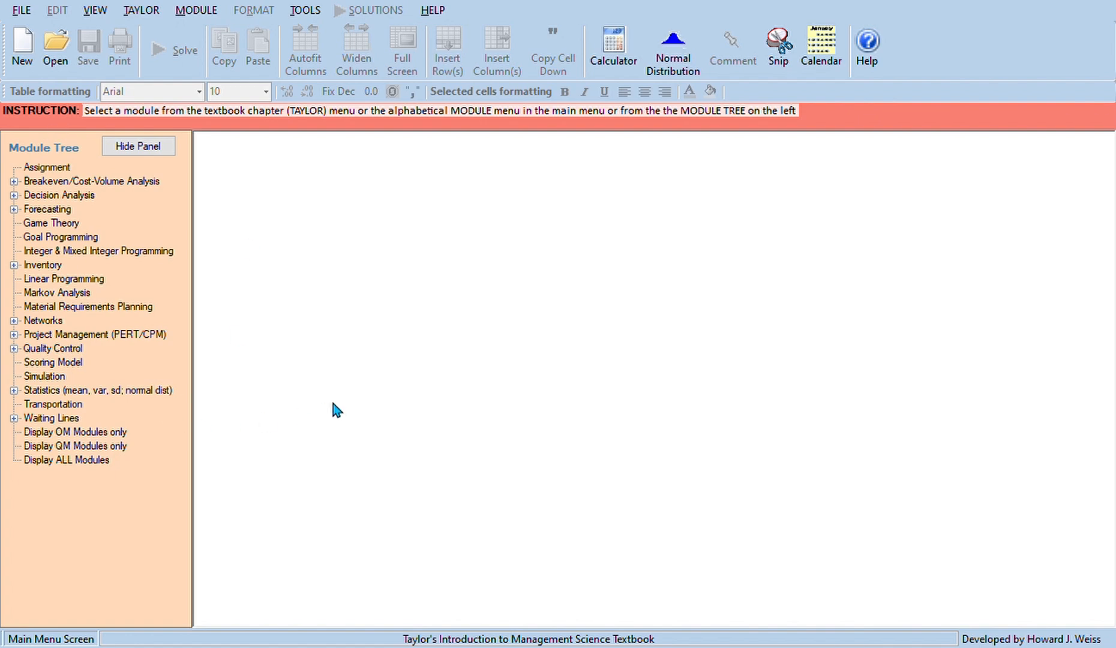
Open the Transportation module and create a minimization problem titled PT Batara Husindo arya with three sources and three destinations.
click(59, 405)
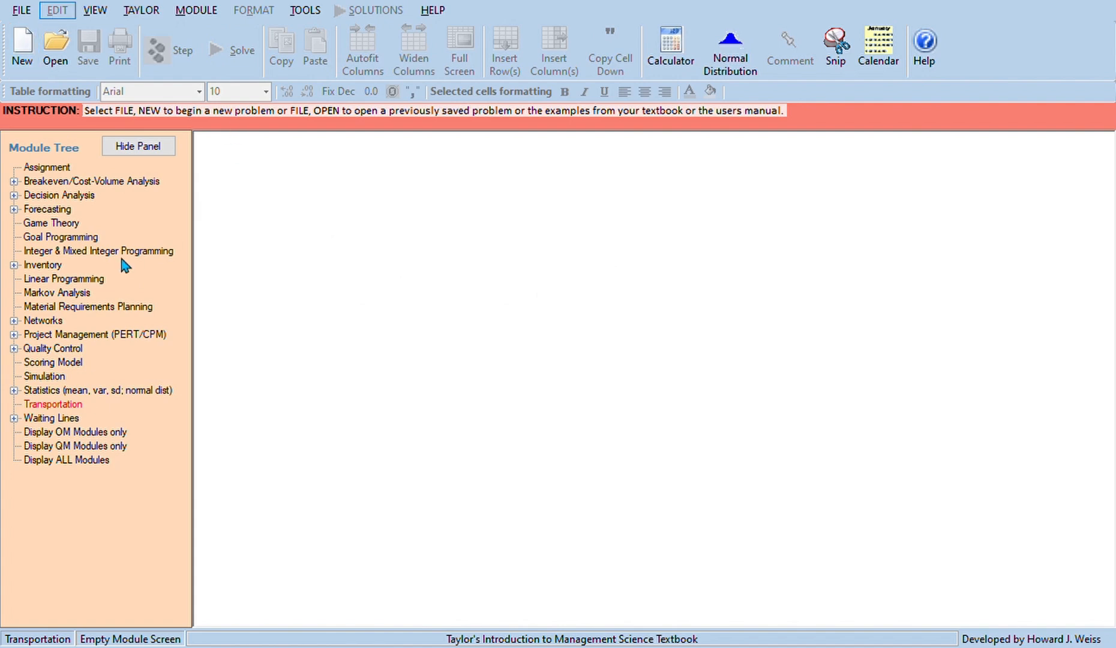
click(71, 406)
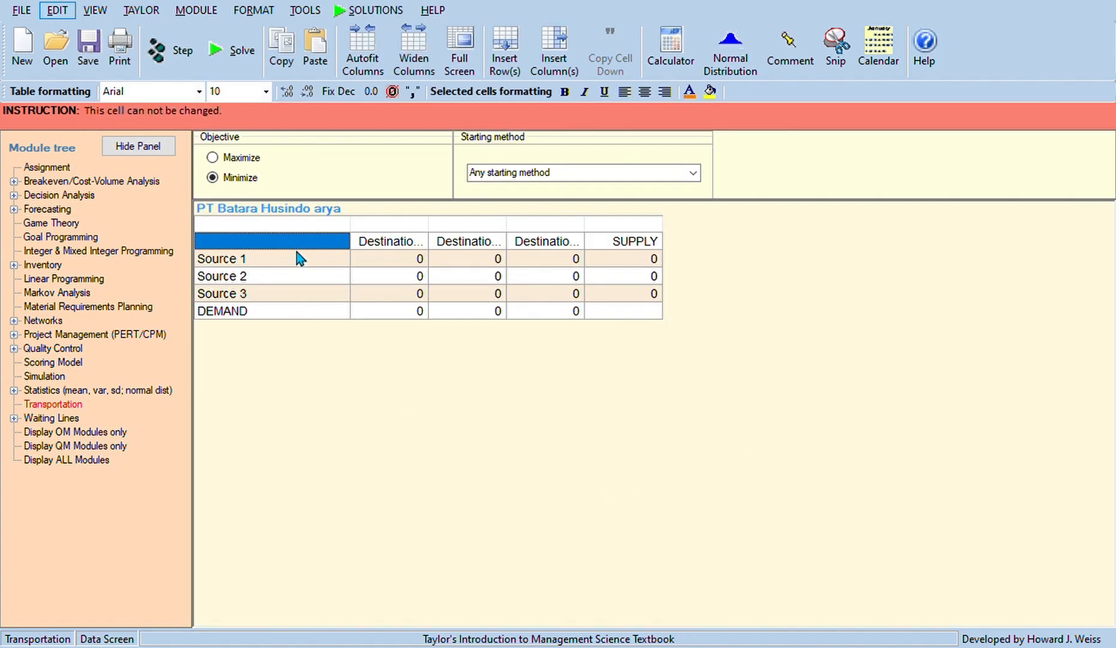
Rename the three source rows as Agen 1, Agen 2 and Agen 3.
click(254, 260)
click(266, 262)
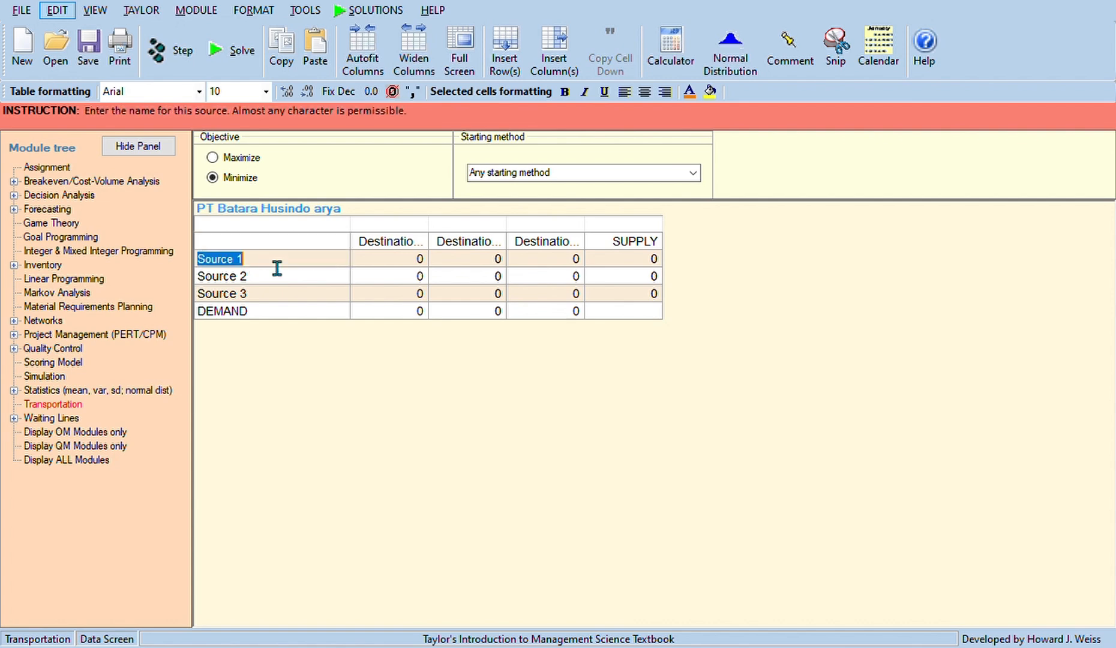
key(BackSpace)
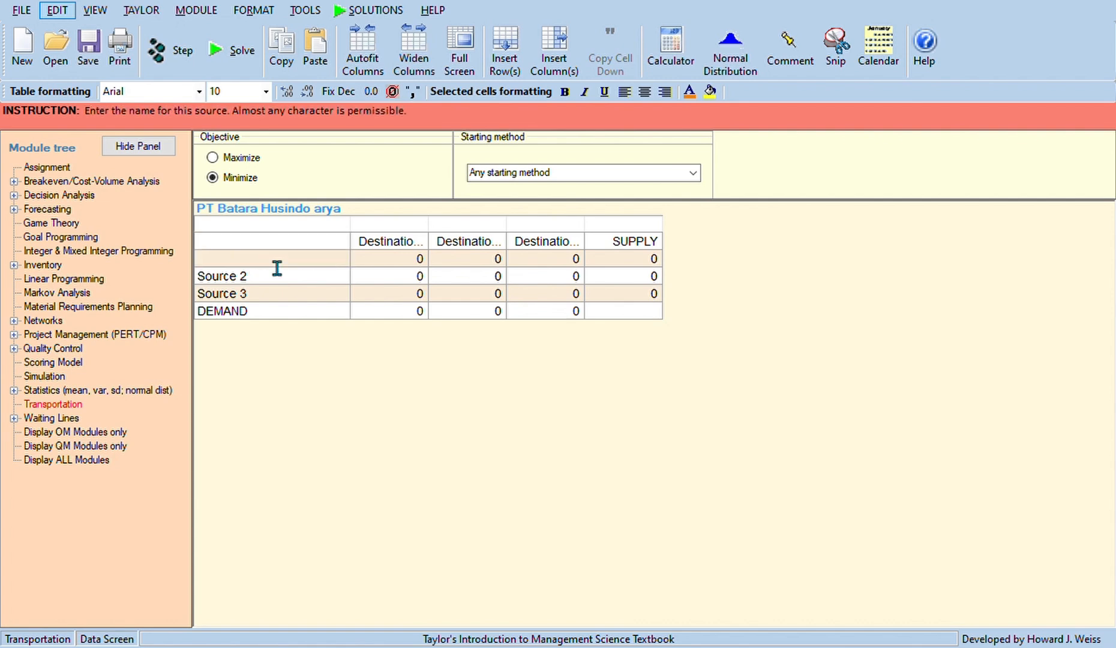
text(Agen 1)
click(261, 277)
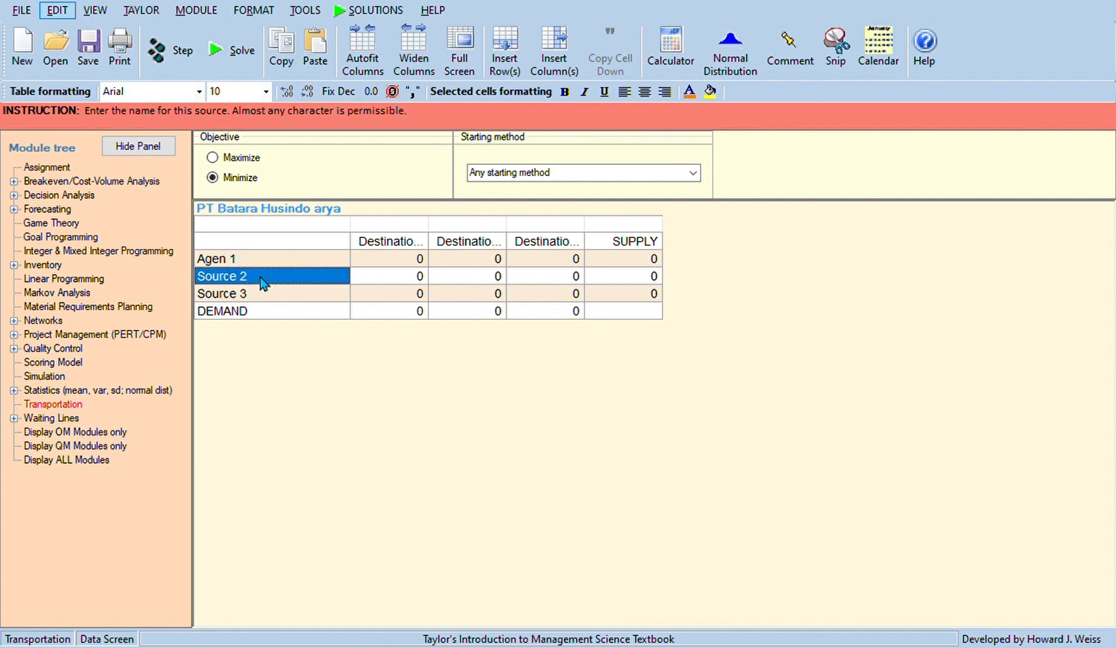
text(Agen )
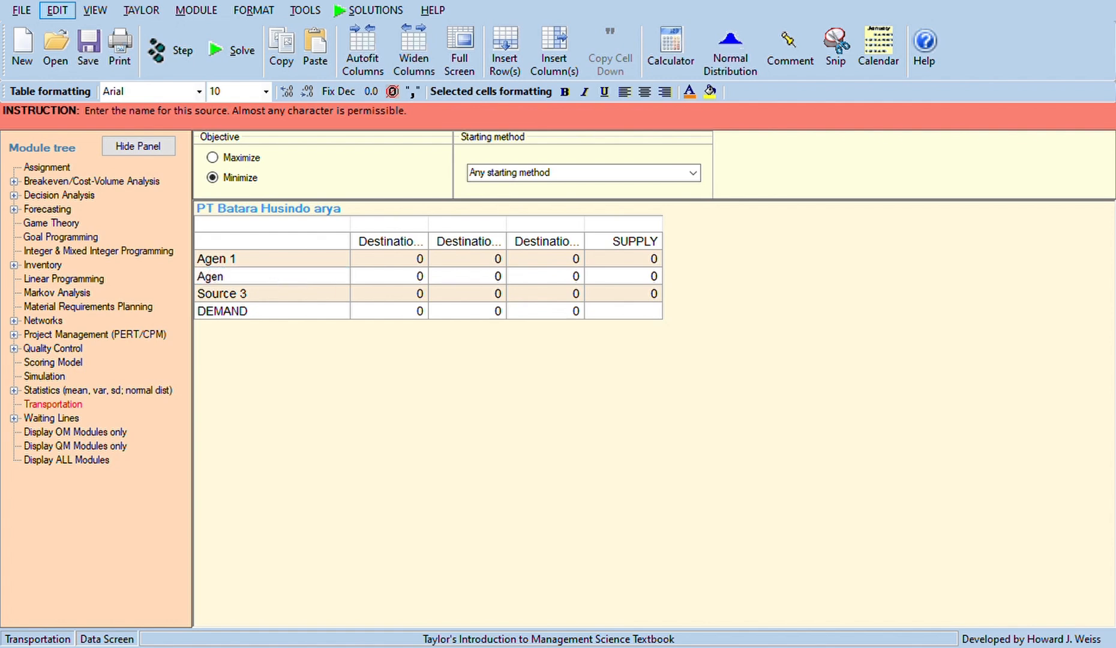
text(2)
key(Return)
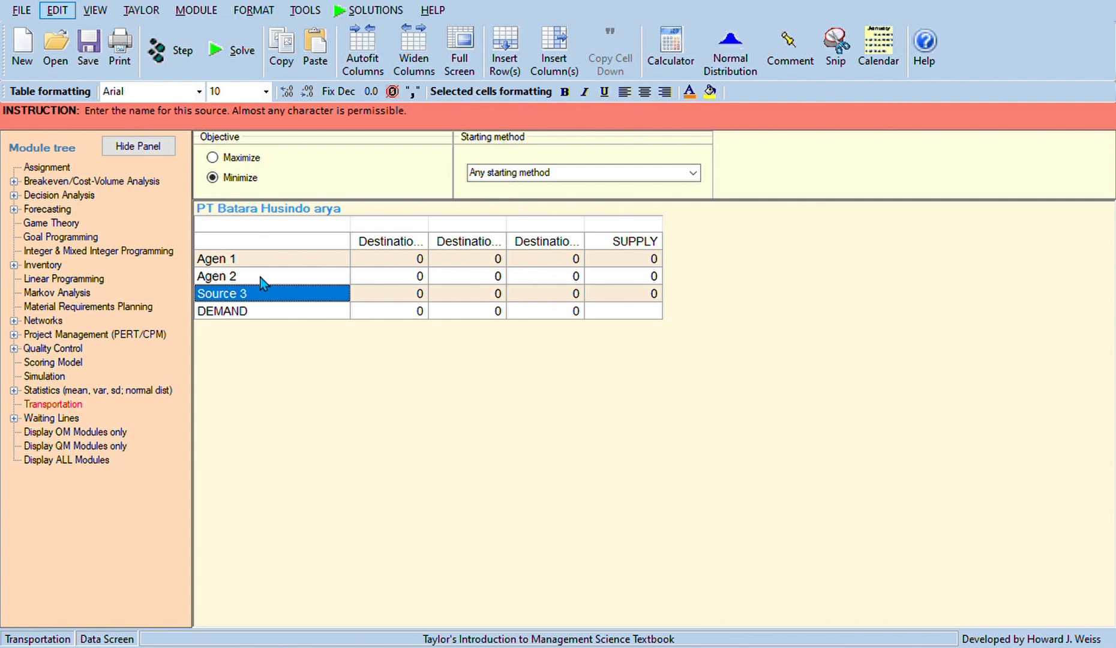
text(Agen)
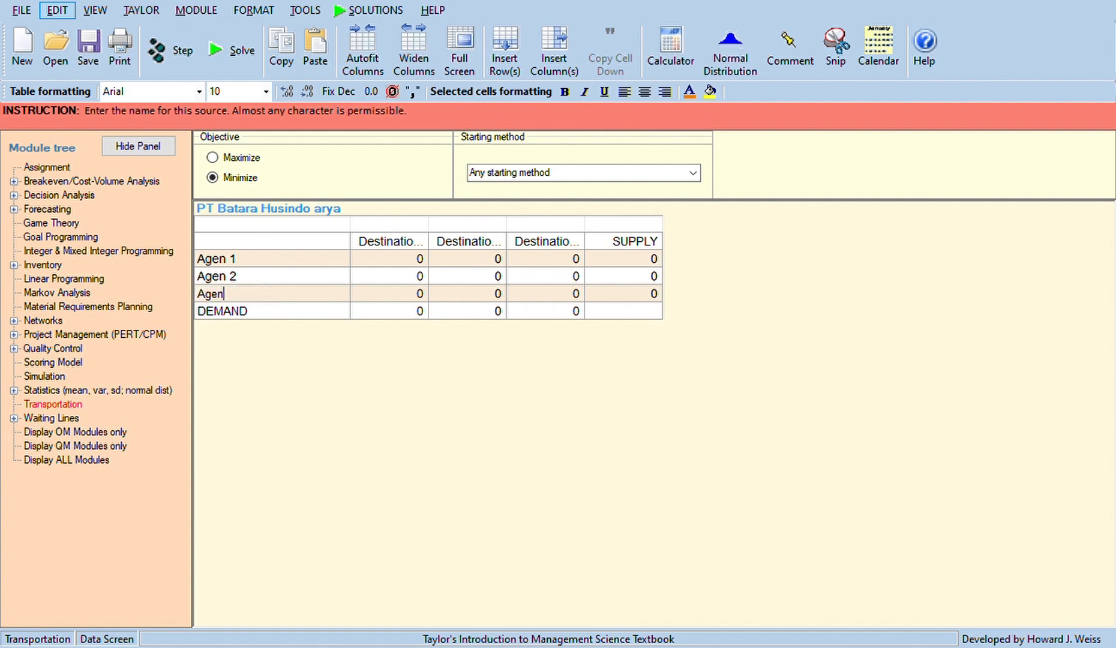
text( 3)
Rename the three destination columns as RSUD 1, RSUD 2 and RSUD 3.
click(406, 249)
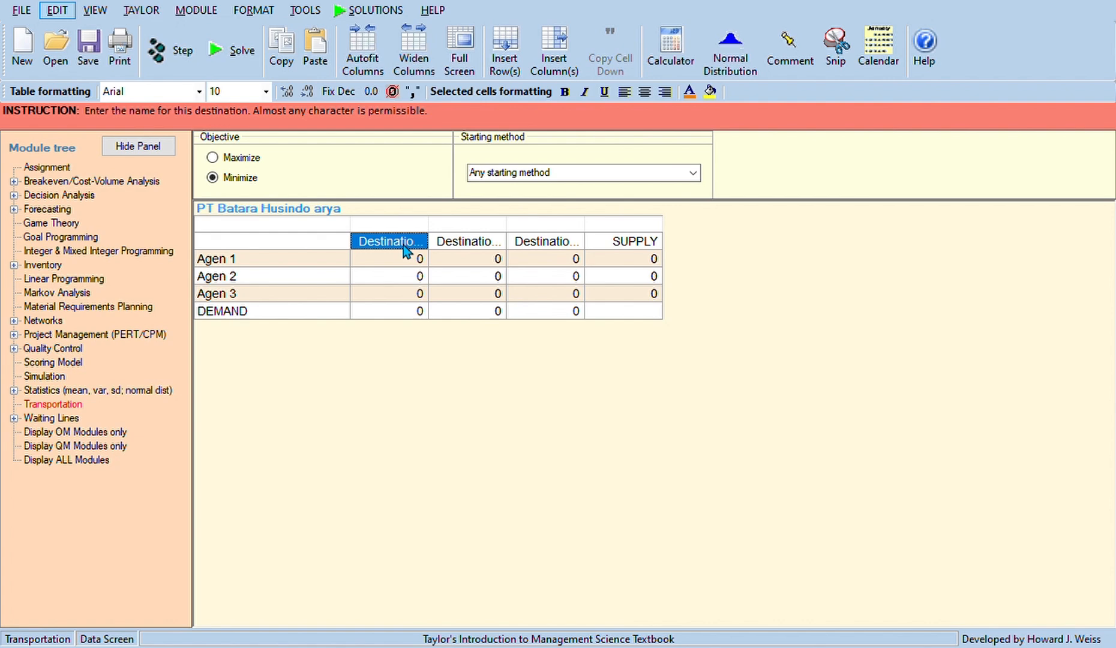
text(RSUD 1)
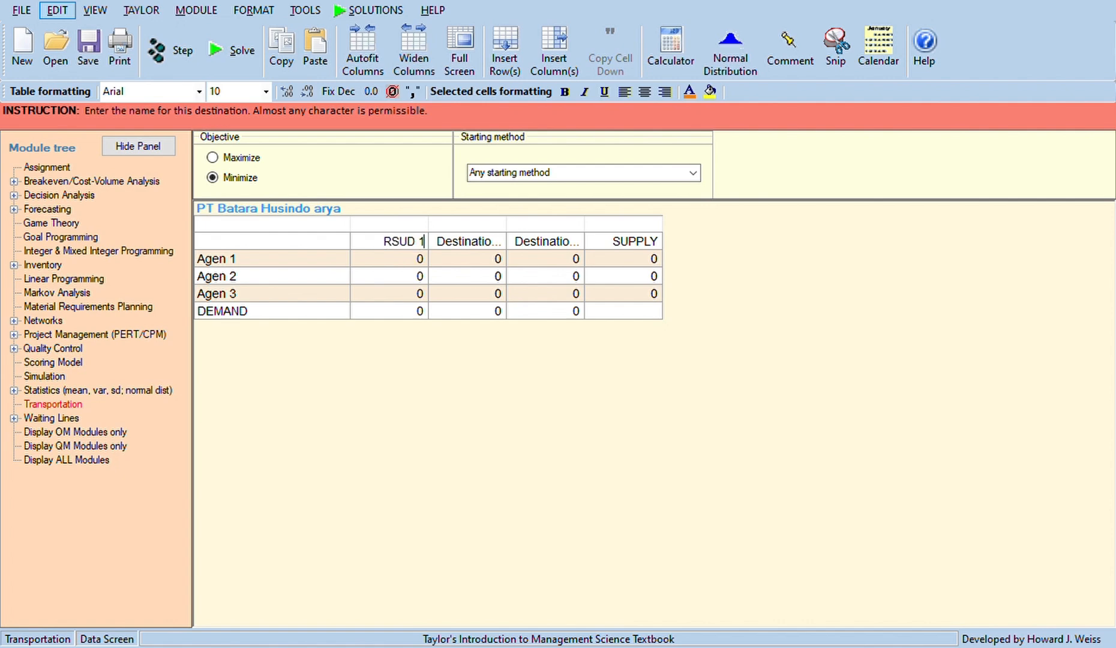
key(Tab)
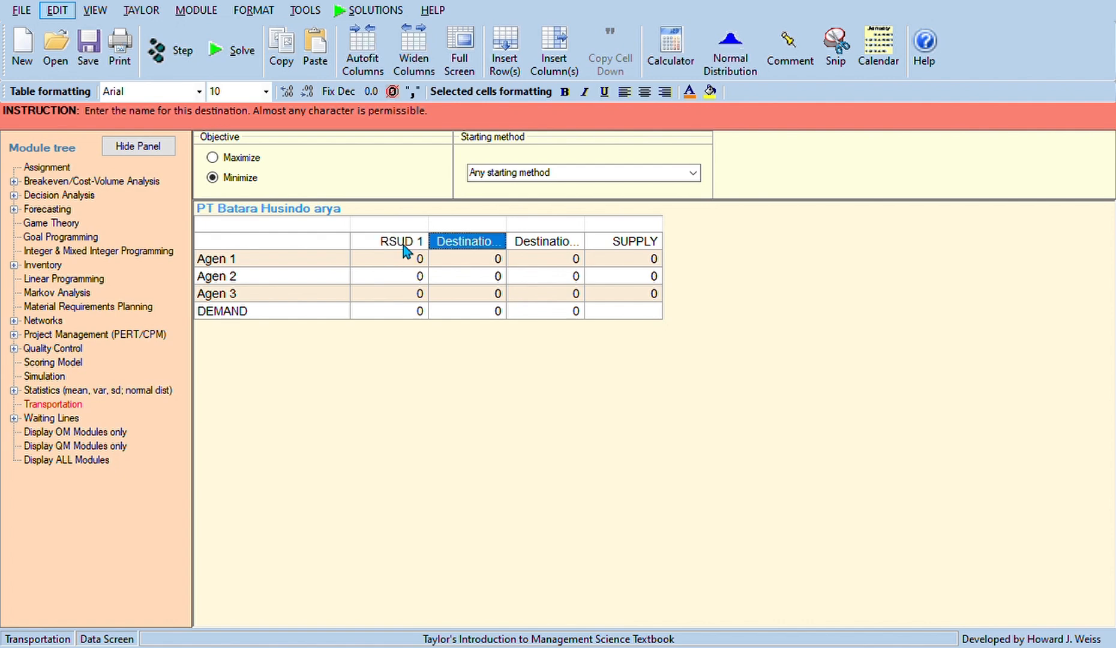
text(RSUD)
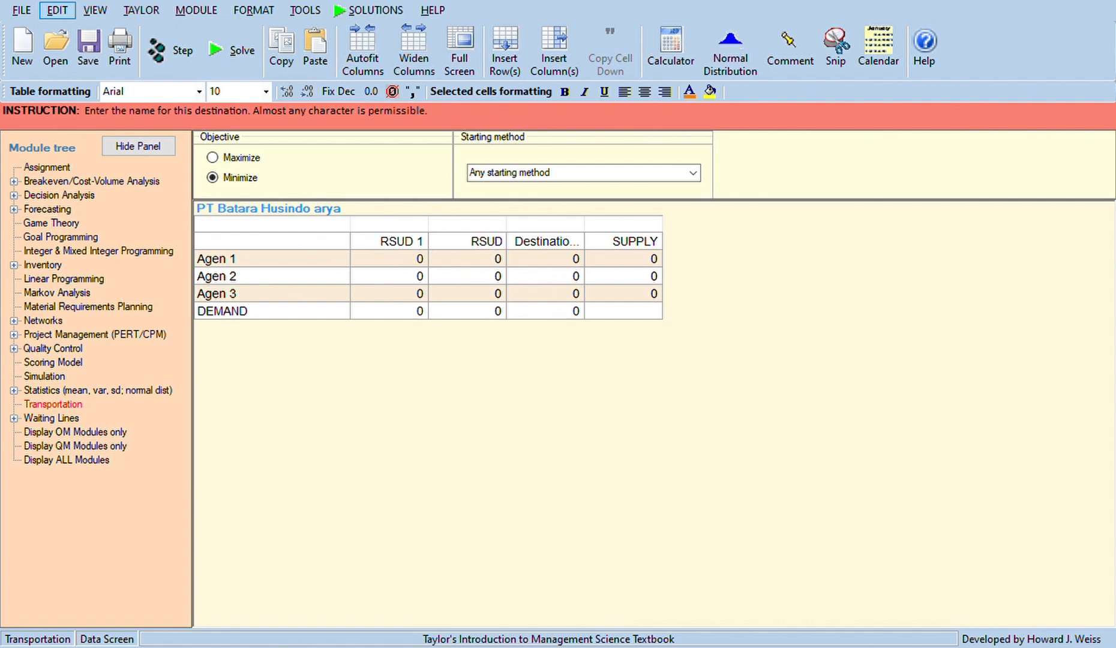
text( 2)
key(Tab)
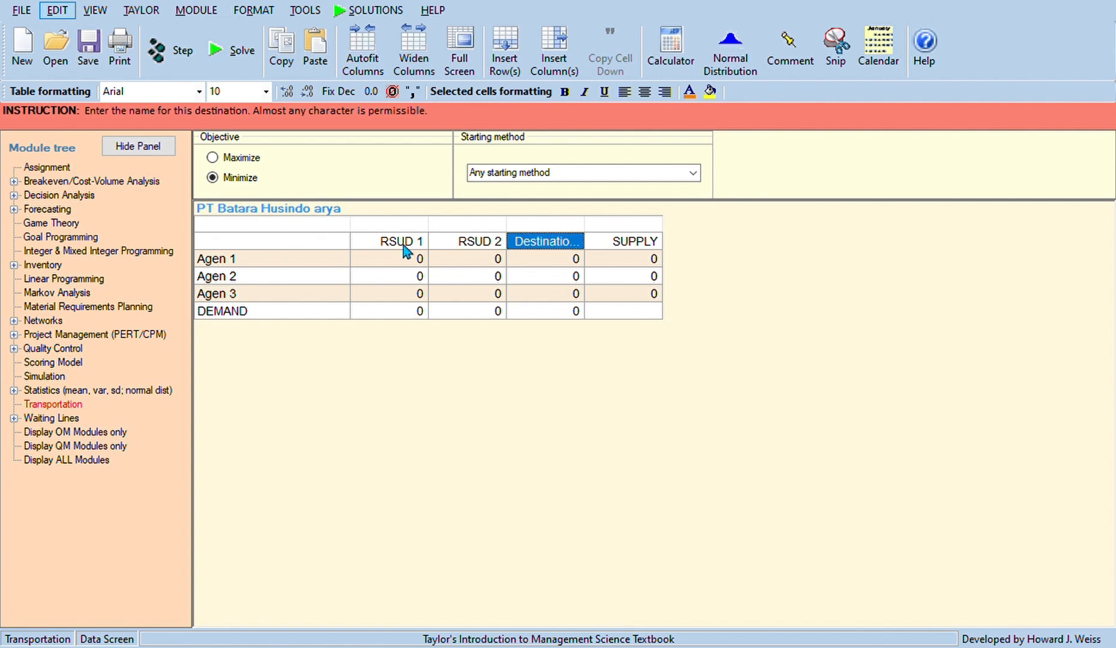
text(RSUD)
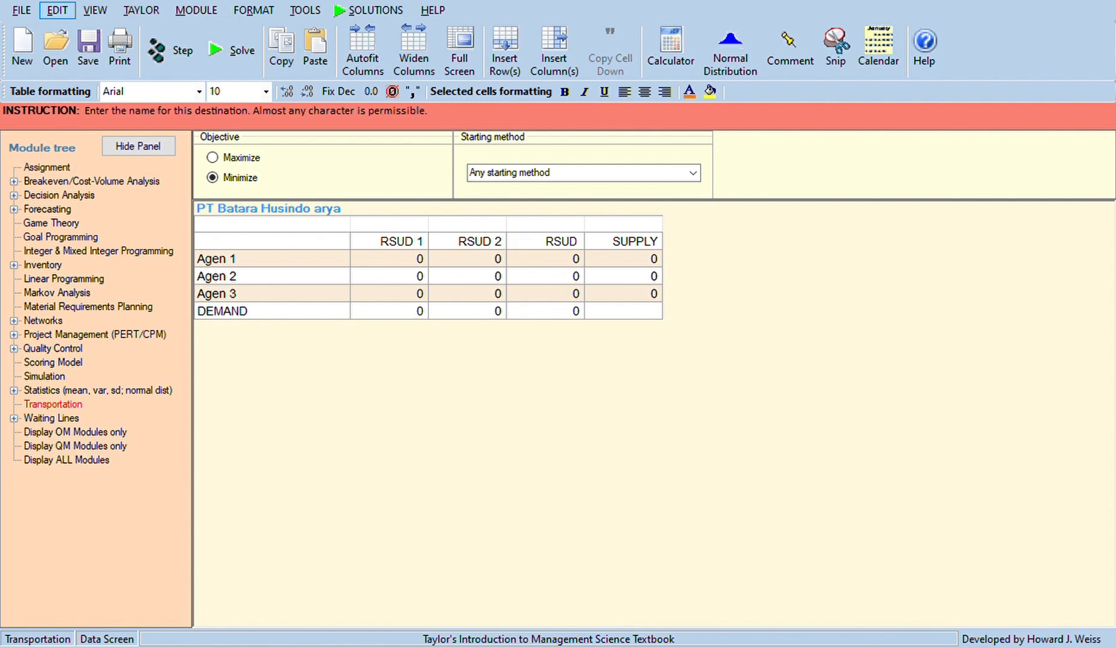
text( 3)
key(Tab)
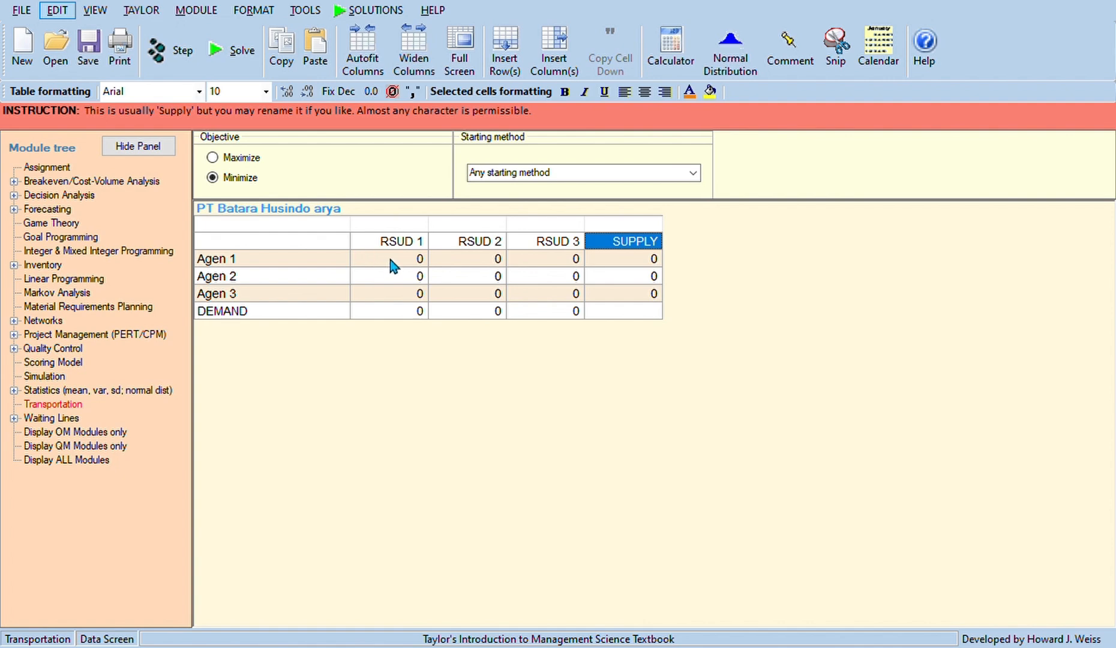
Enter row costs 30000/30000/150000, 40000/50000/150000 and 130000/150000/80000, supplies 2000/500/500 and demands 1500/1000/500, and solve the problem.
click(391, 264)
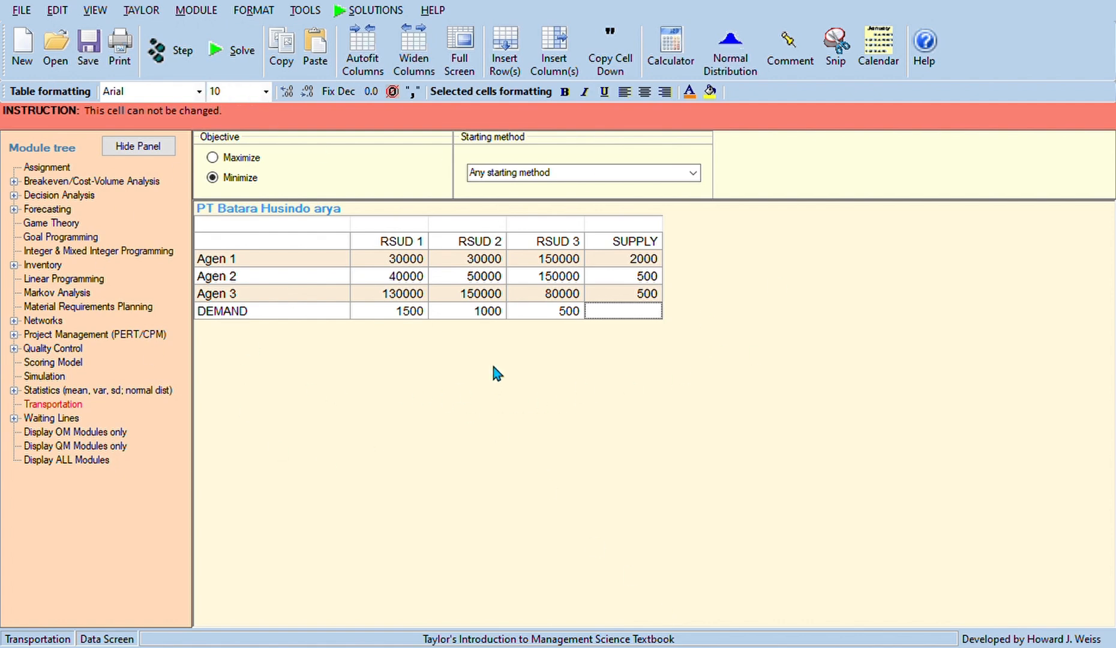
click(233, 53)
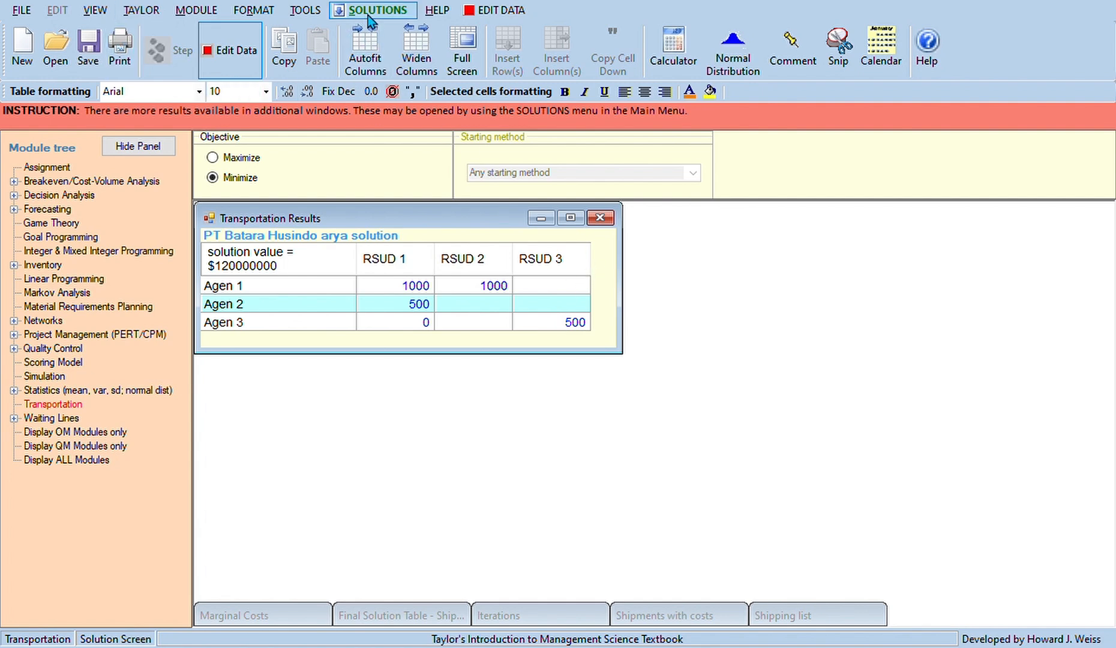
Review the Marginal Costs, Final Solution Table, Iterations, Shipments with costs and Shipping list results of the solved problem.
click(389, 124)
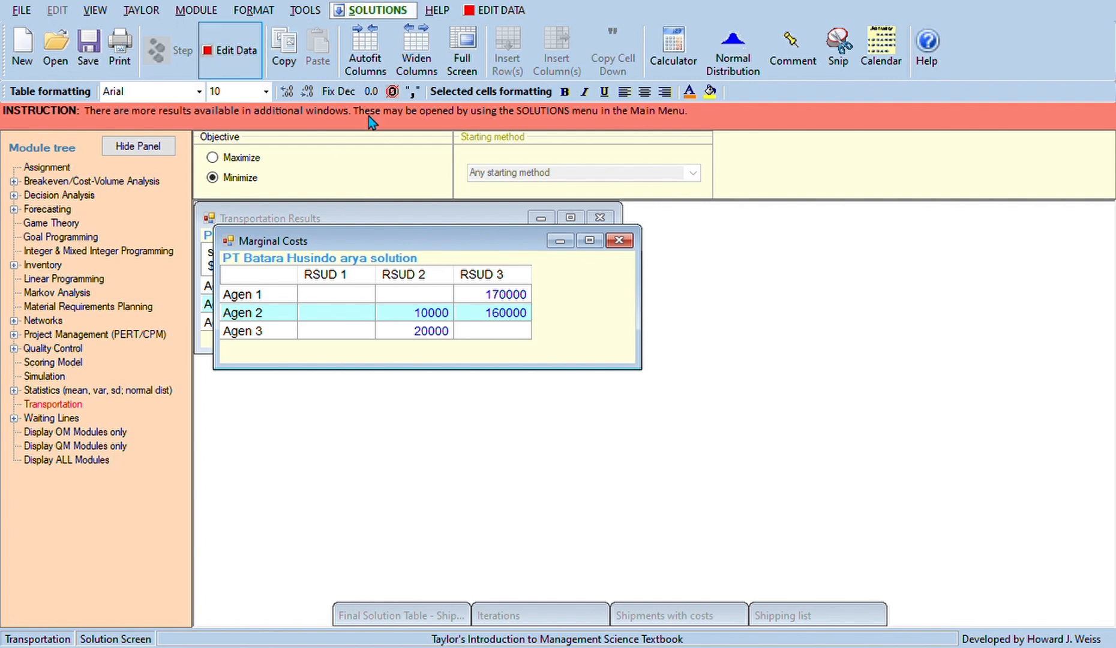
click(397, 140)
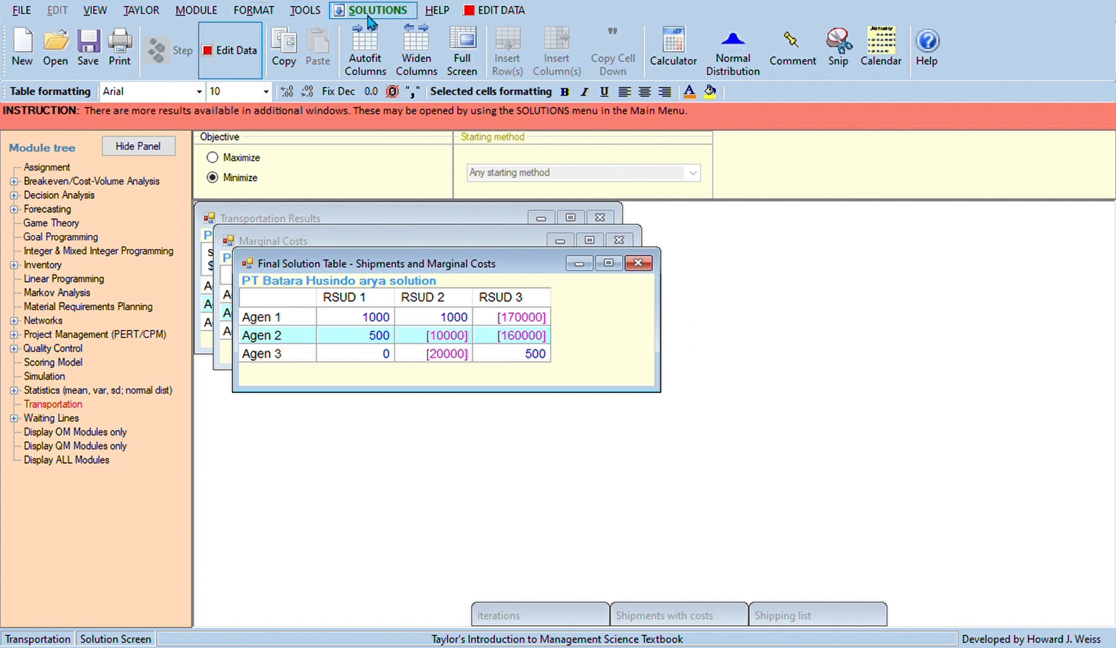
click(381, 156)
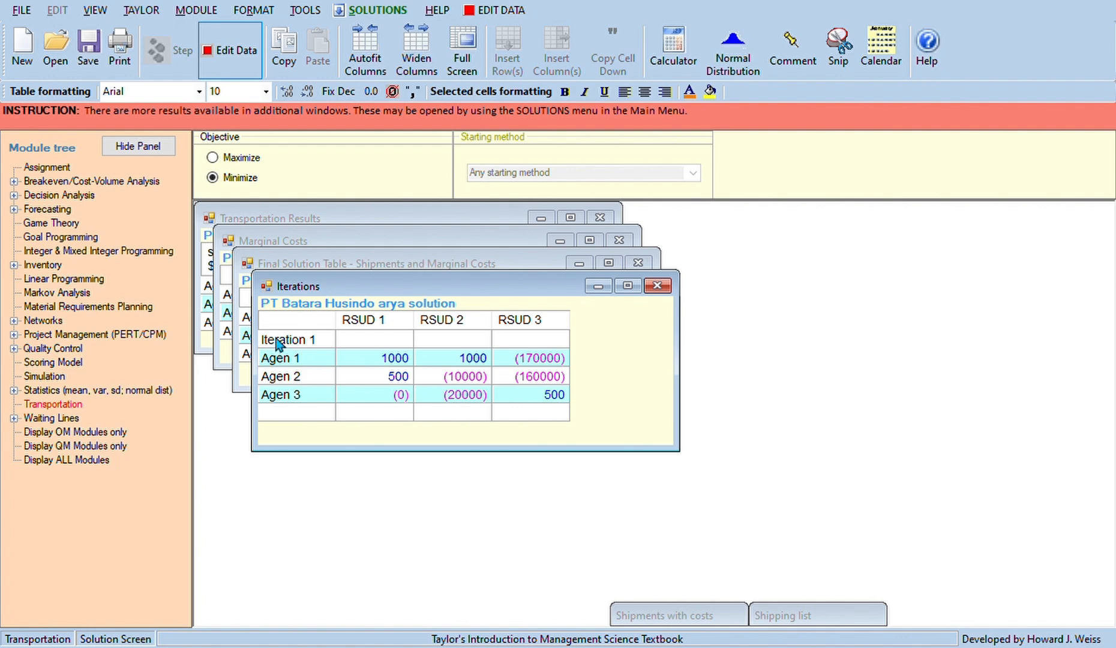
click(393, 176)
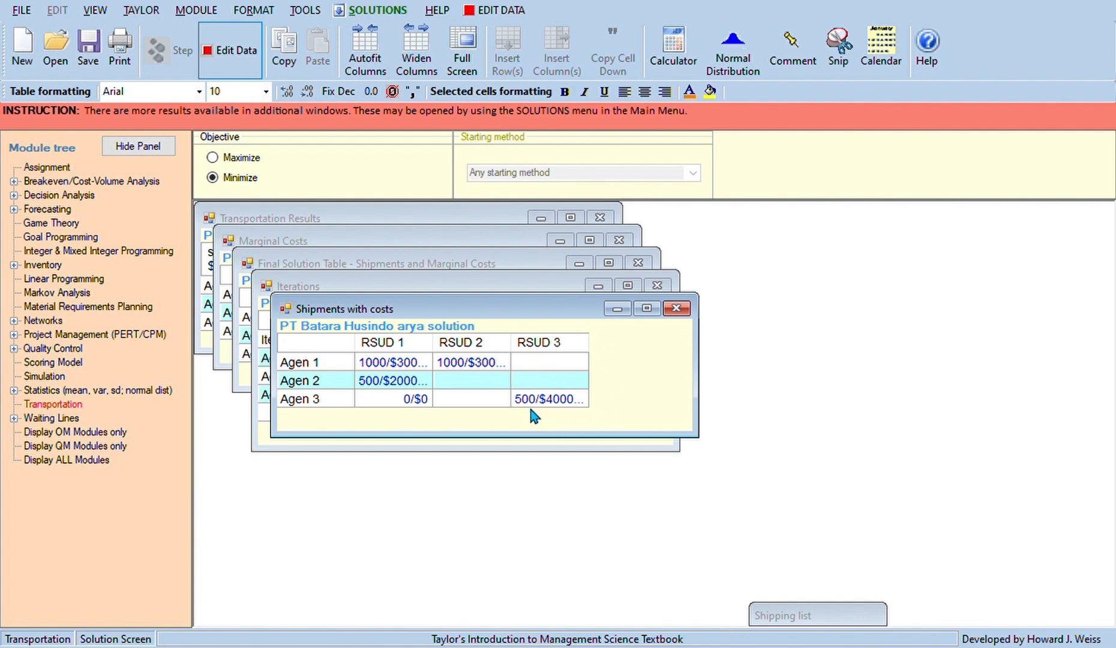
click(386, 196)
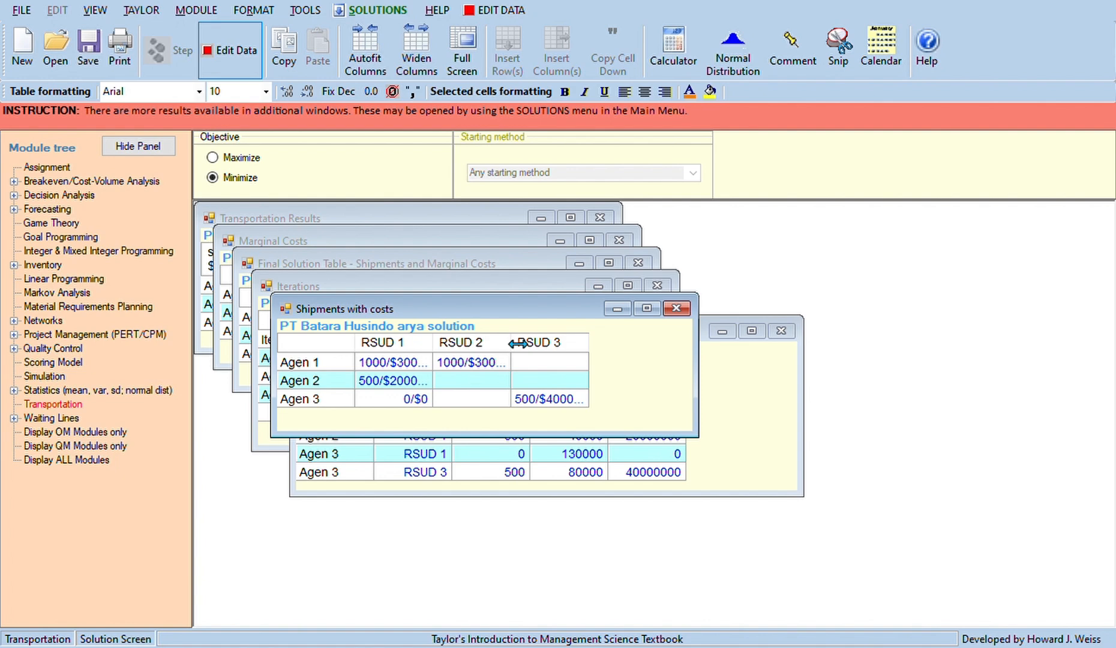
click(767, 410)
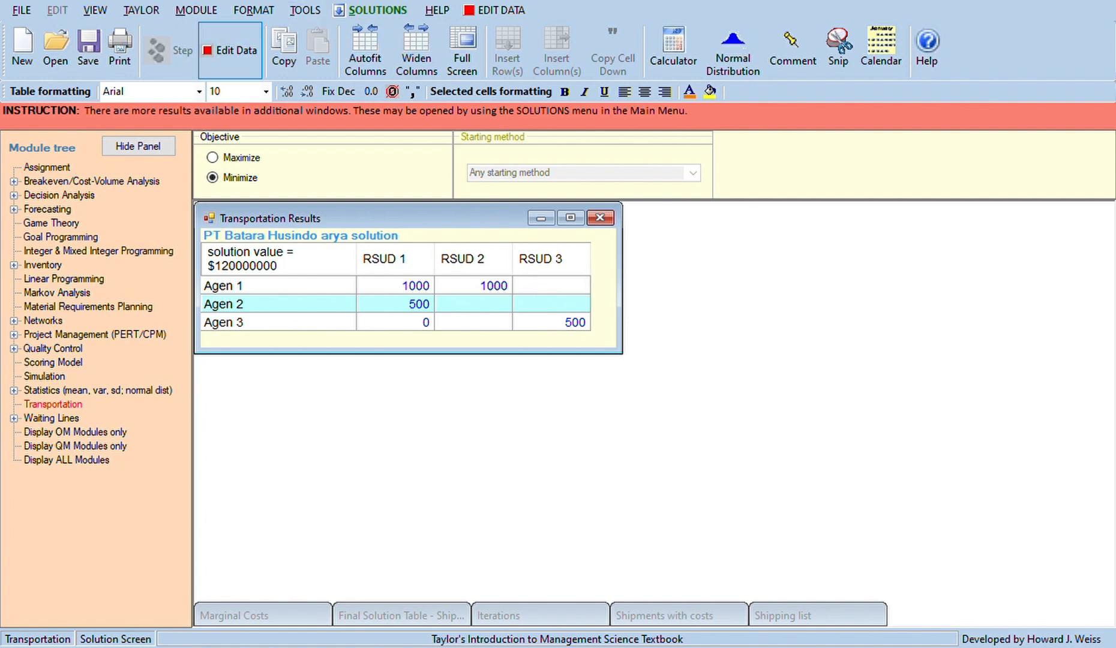
Return to the data table, solve again, and examine the Marginal Costs, Final Solution Table, Iterations and Shipments with costs results.
click(232, 54)
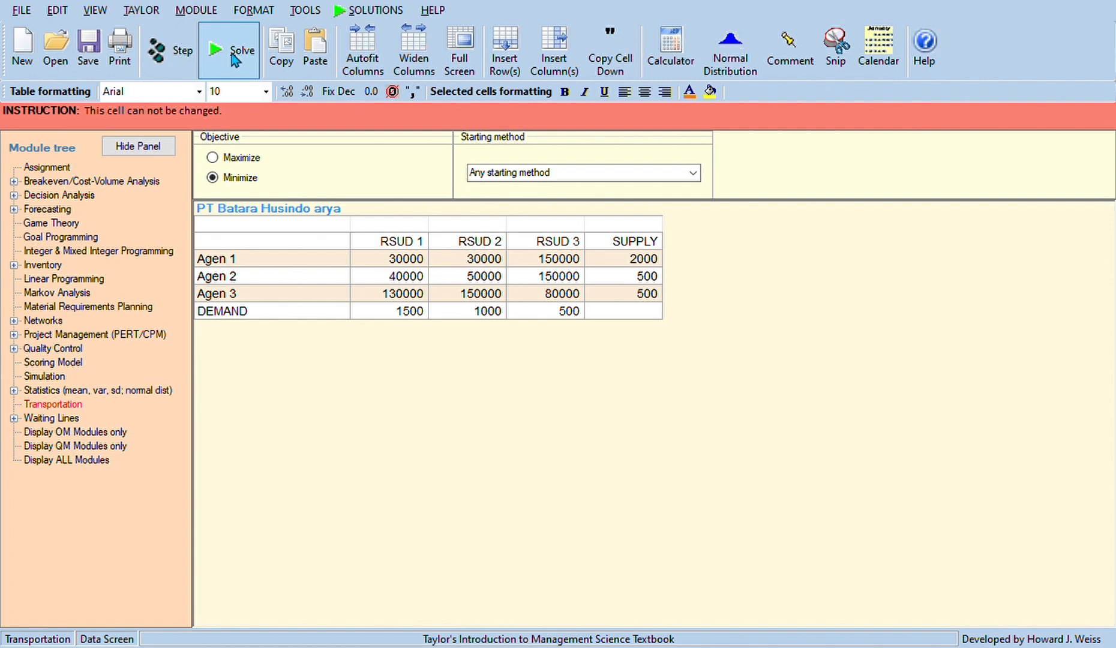
click(232, 53)
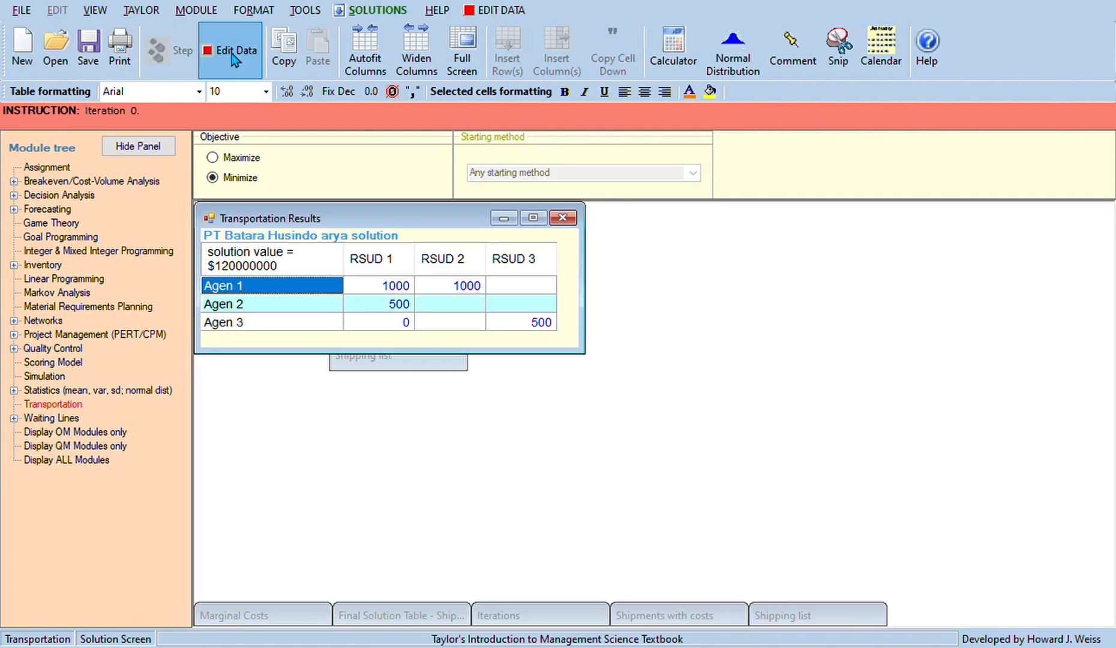
click(401, 118)
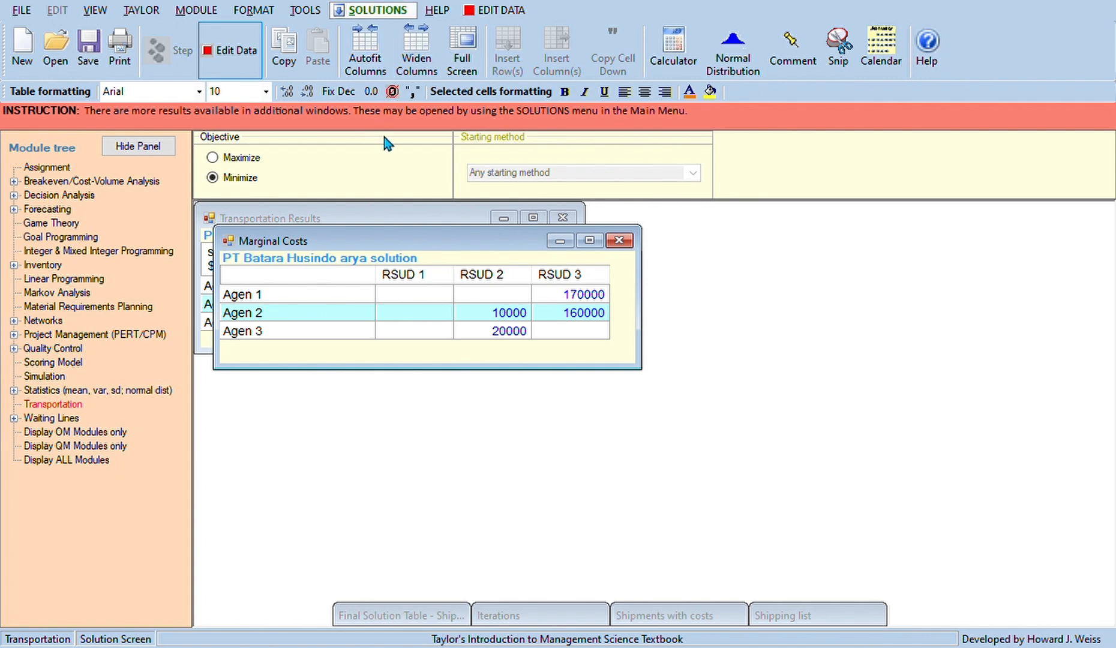
click(430, 139)
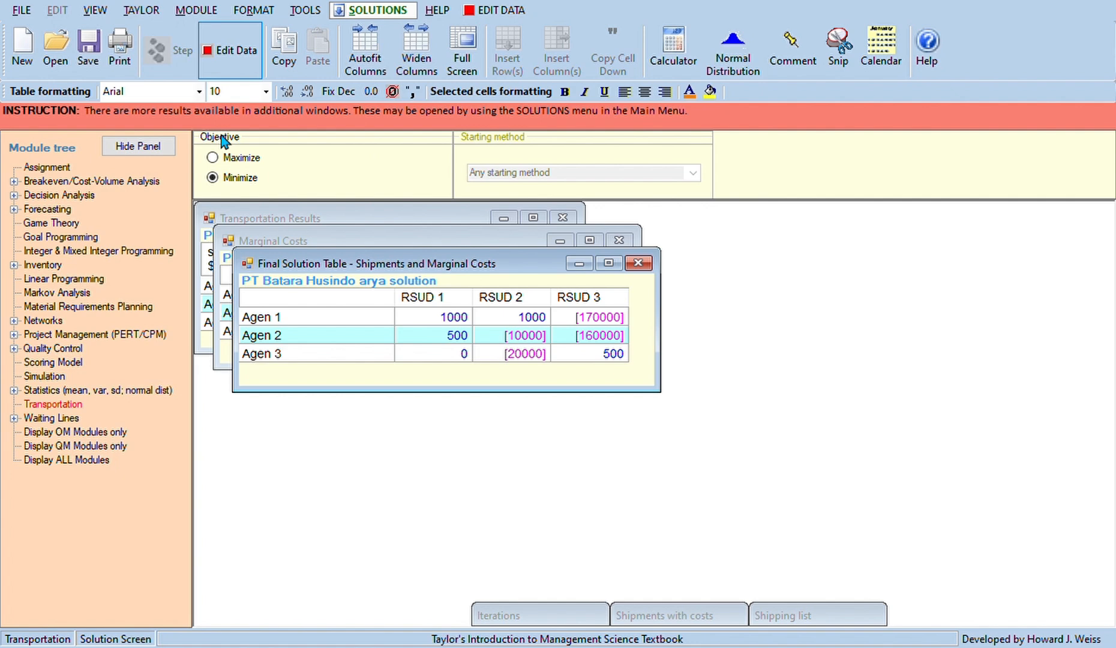
click(398, 155)
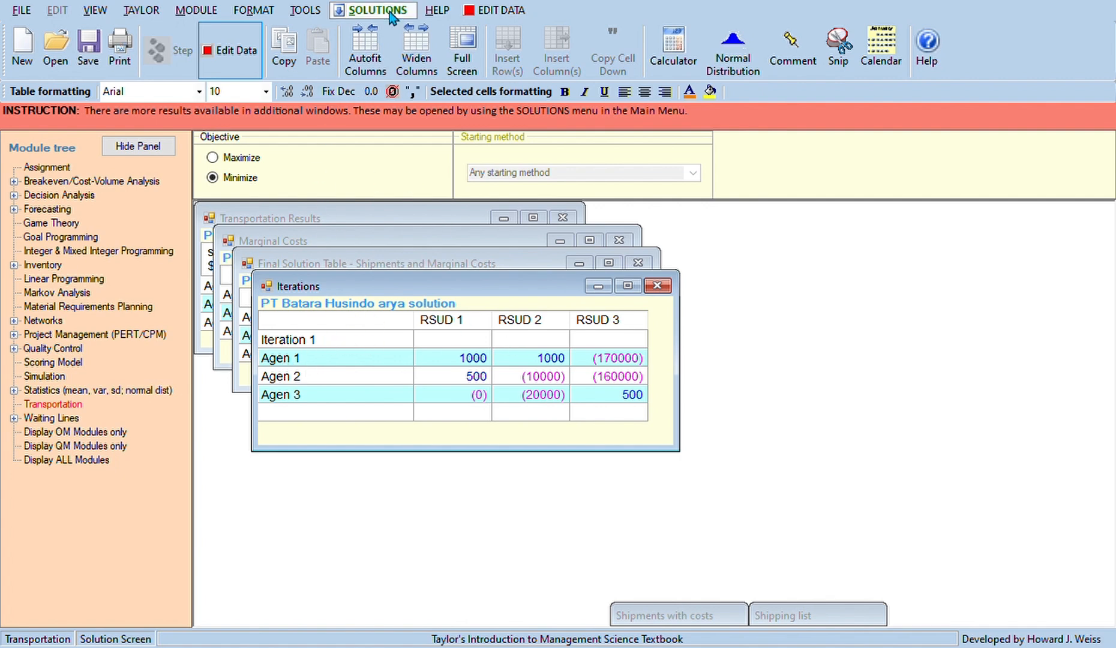
click(414, 176)
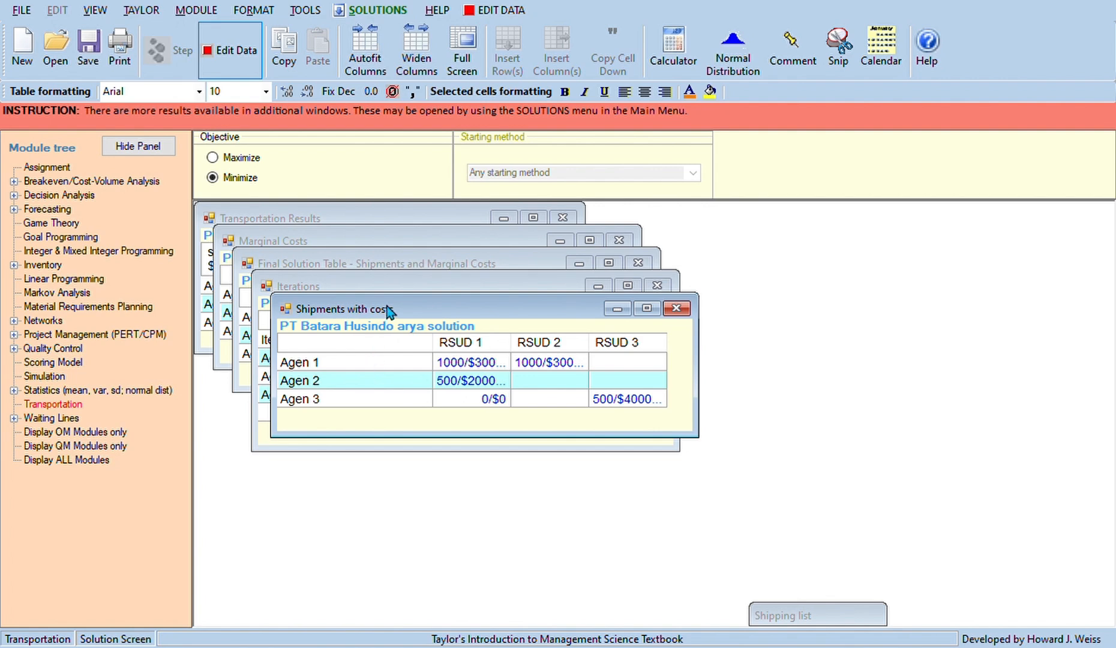